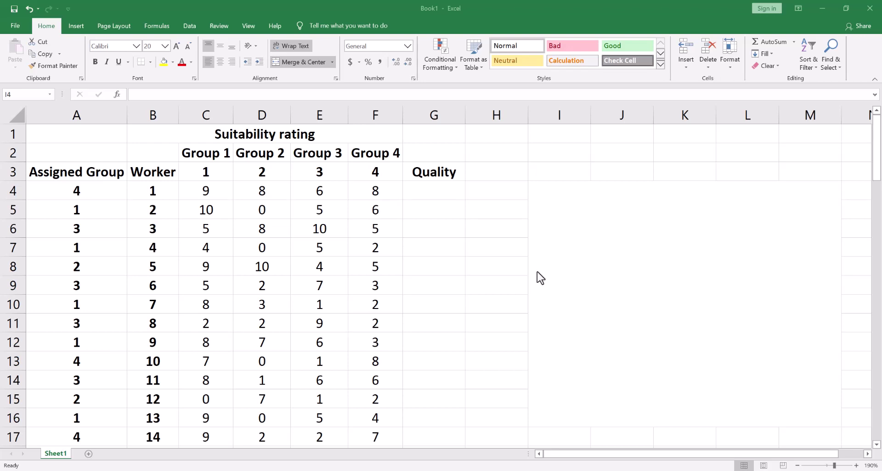
Step: Type a note in I4: every worker has an id number and assigned group, ending 'How?????'
text(E)
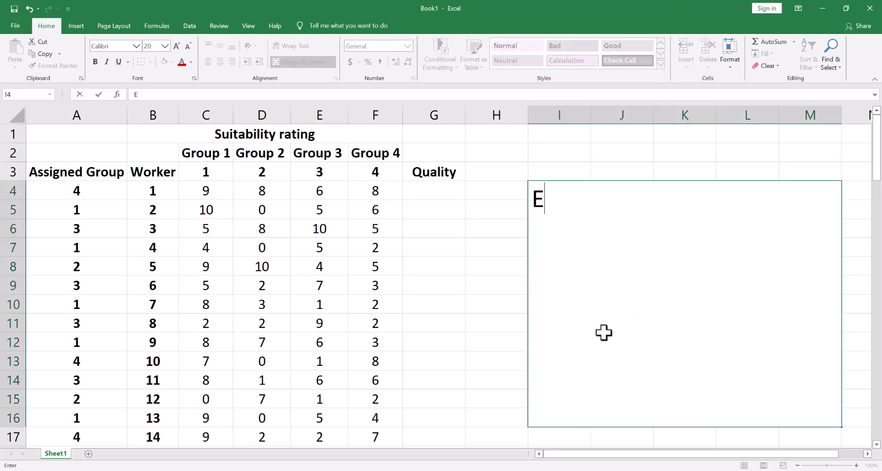
text(very worker )
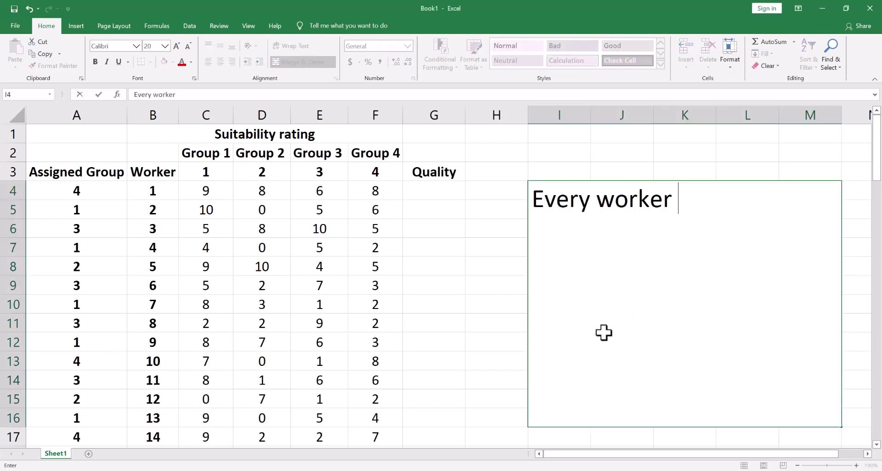
text(has an id nu)
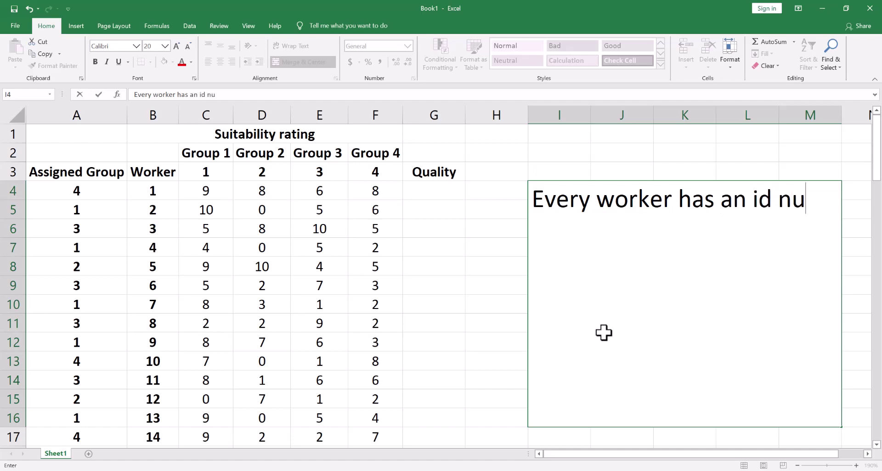
text(mnbe)
key(BackSpace)
key(BackSpace)
key(BackSpace)
text(ber)
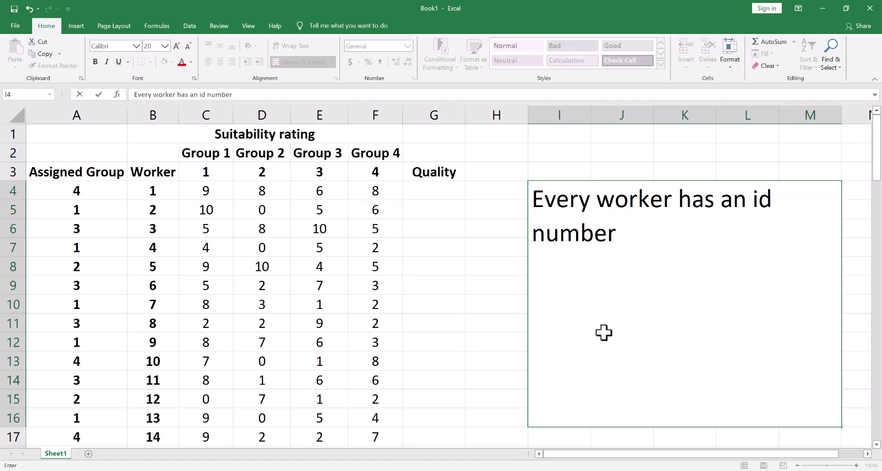
text(: 1, 2, 3, 4,...)
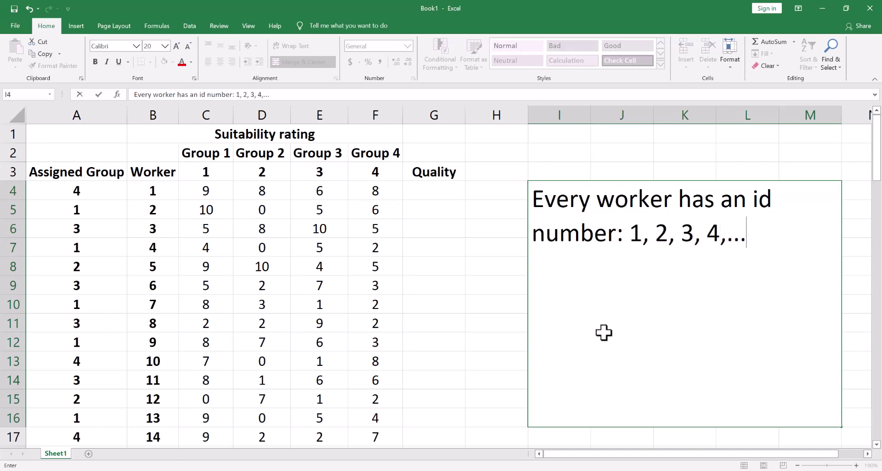
text(, and each )
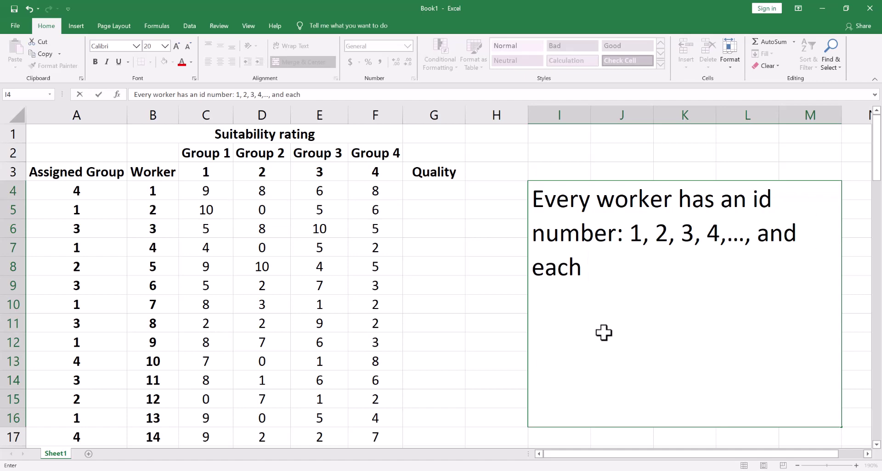
text(worker )
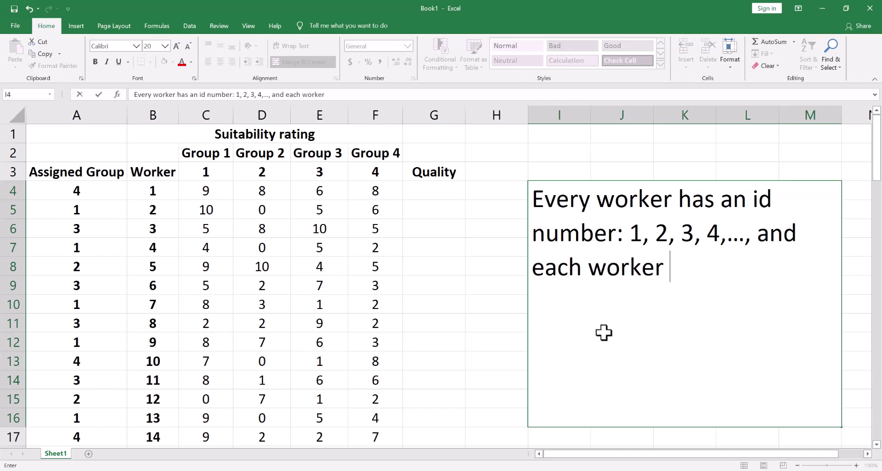
text(is assigned to a )
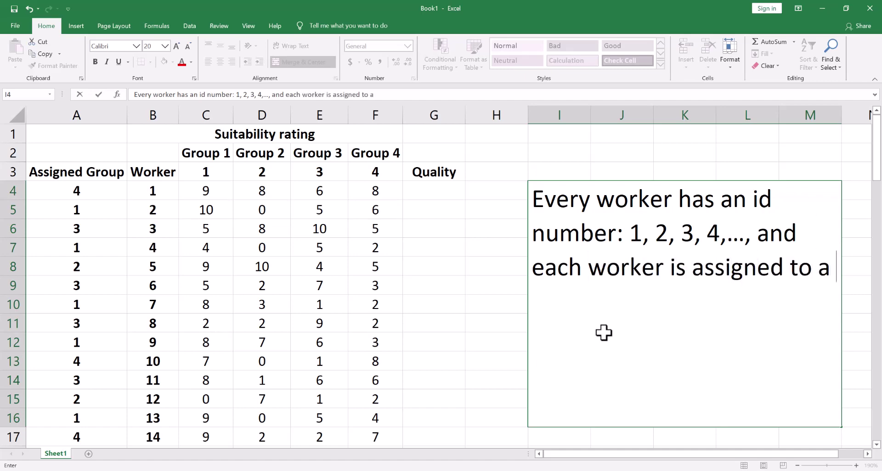
text(group.)
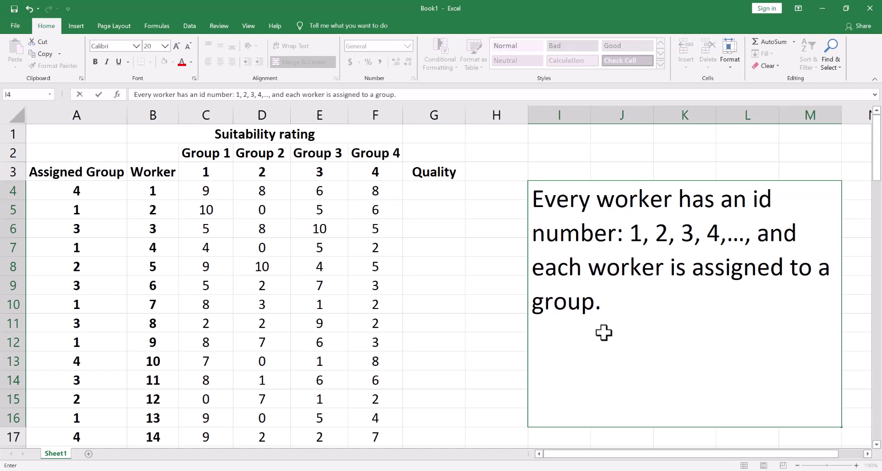
text( We want to kn)
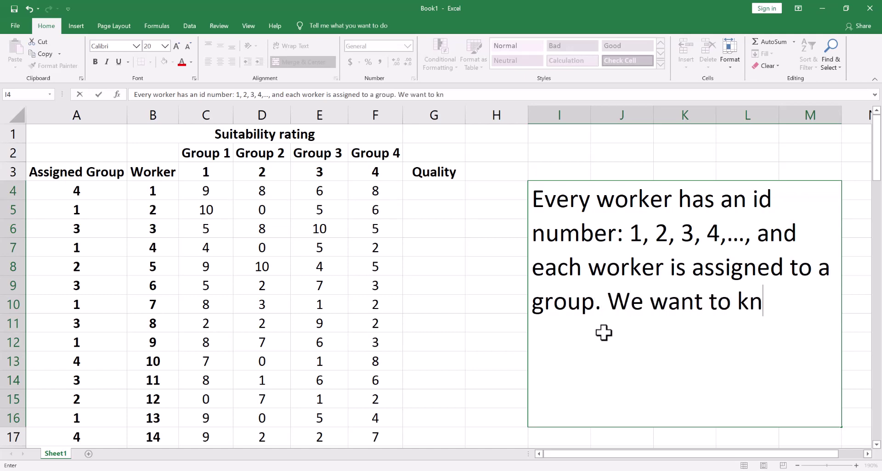
text(ow what)
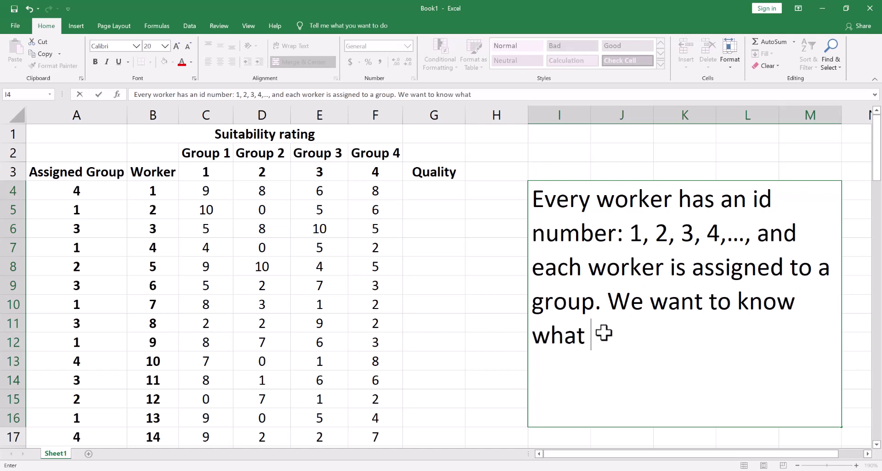
text( the w)
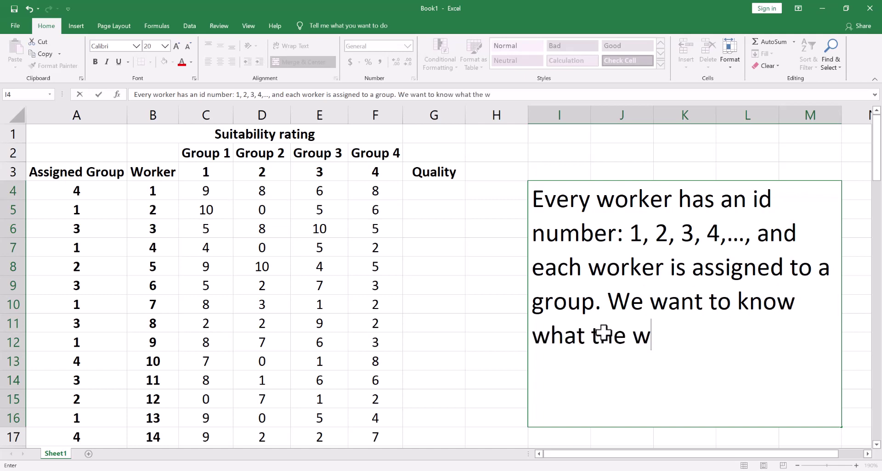
text(orker's score )
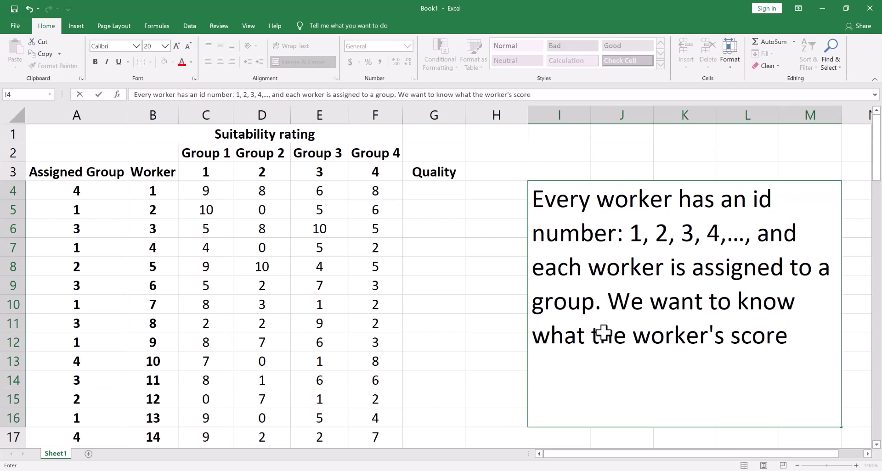
text(from that )
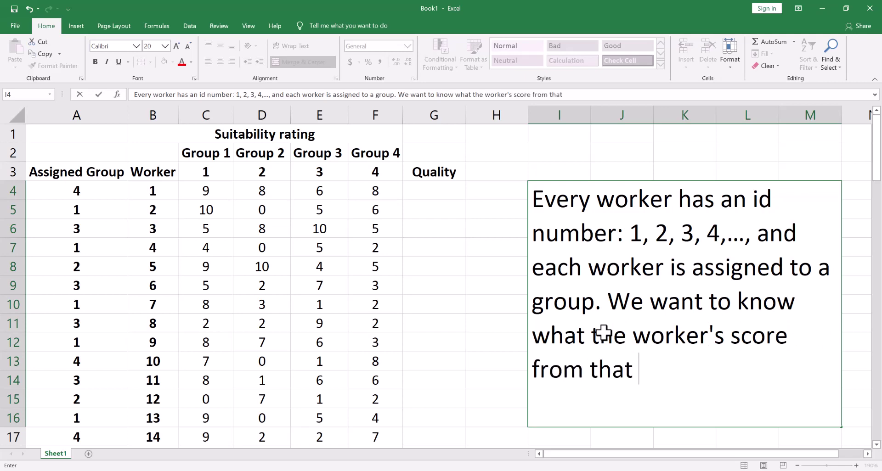
text(particular gr)
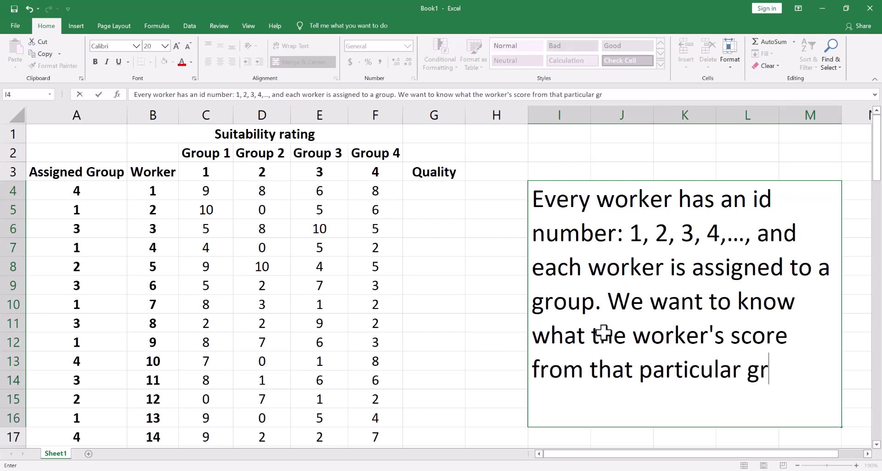
text(oup. )
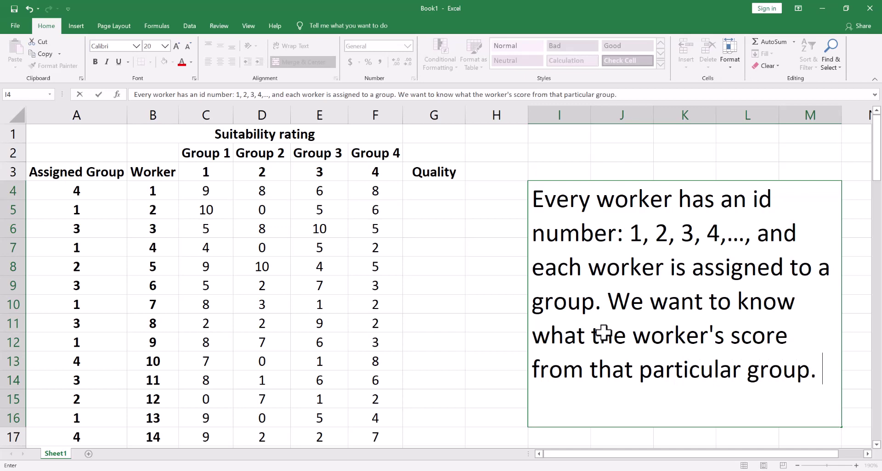
text(h)
key(BackSpace)
text(Ho)
text(w?????)
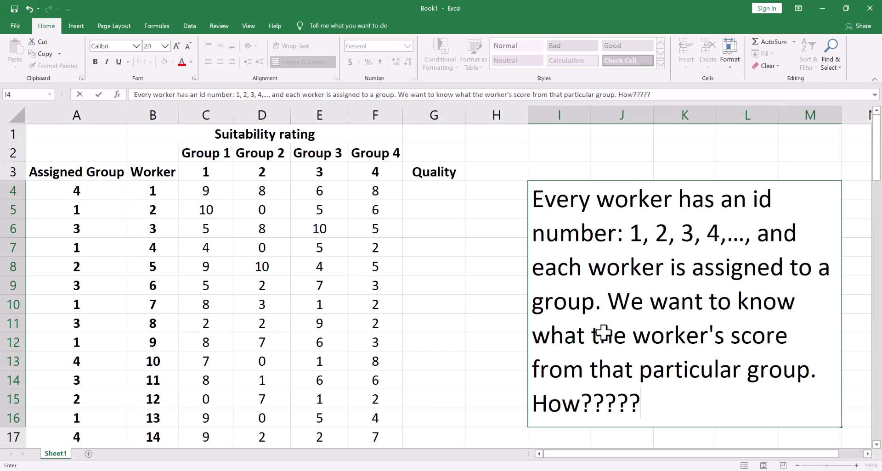
Step: Start =HLOOKUP in G4 using the assigned group in A4 as the lookup value
click(478, 272)
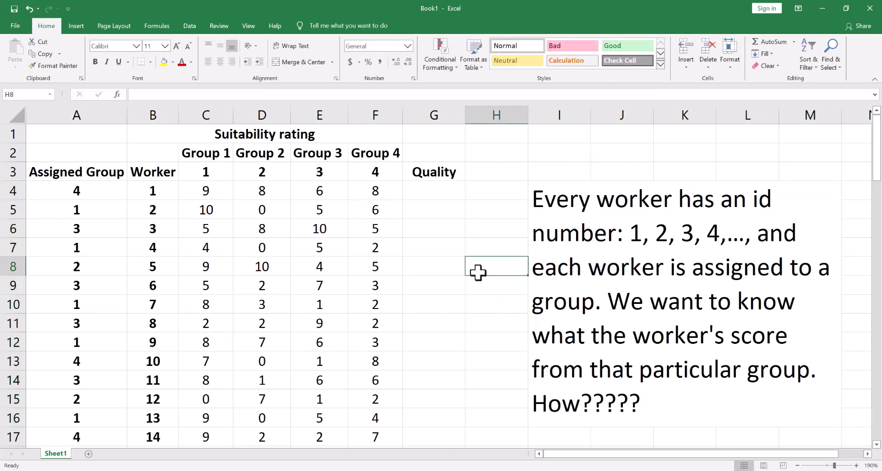
click(418, 196)
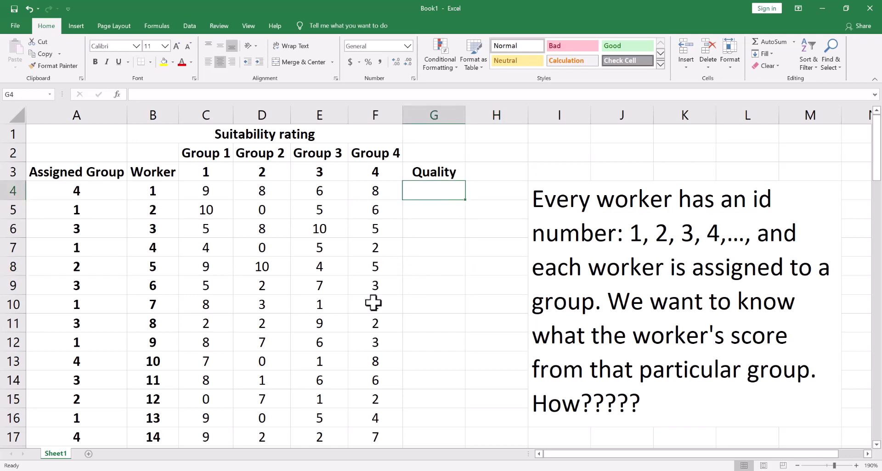
text(=h)
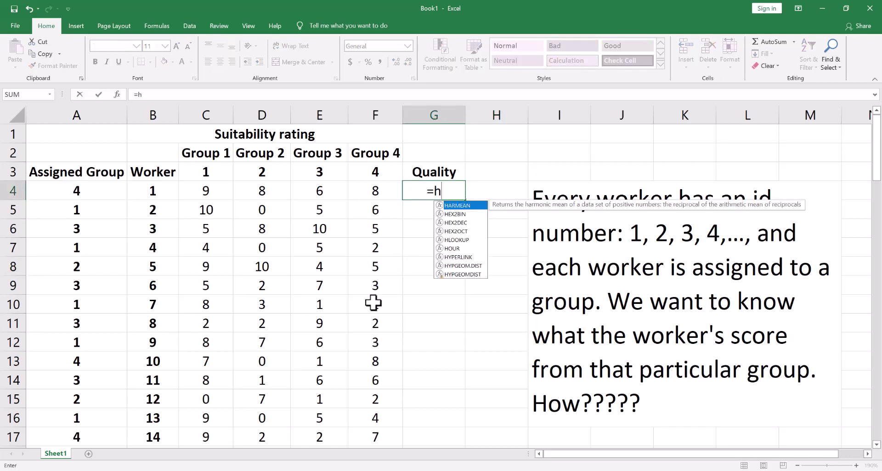
text(l)
key(Tab)
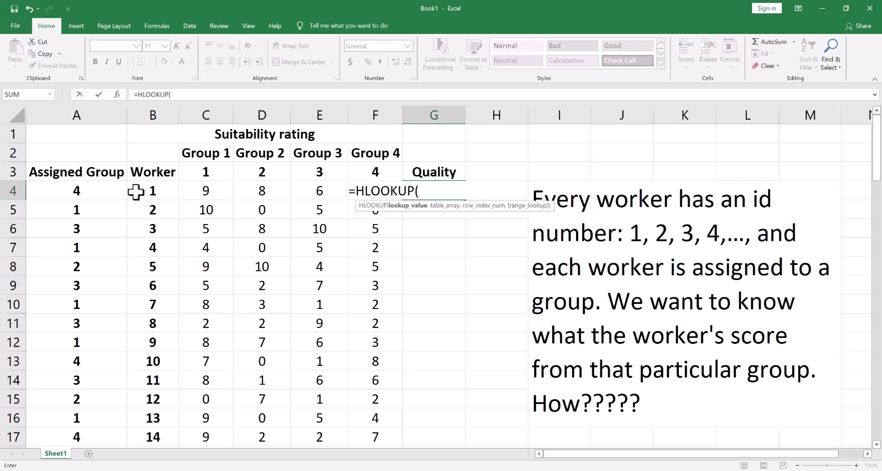
click(104, 191)
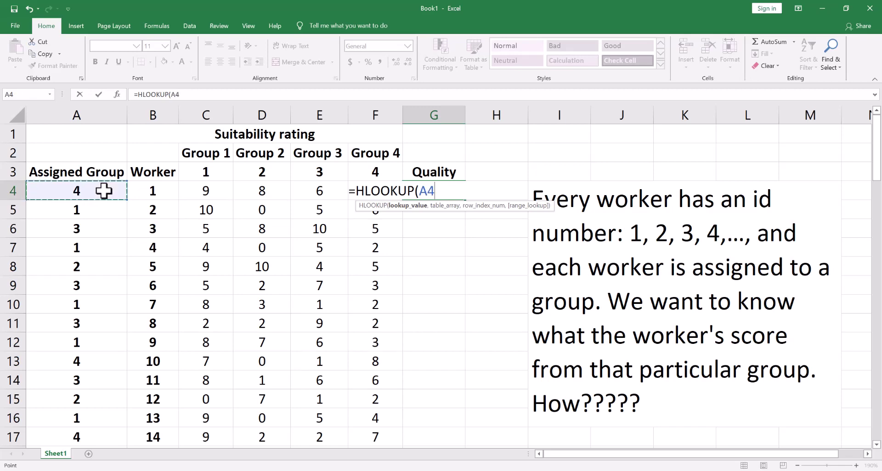
Step: Complete G4 as =HLOOKUP(A4,C3:F83,B4+1), returning 8 for worker 1
text(,)
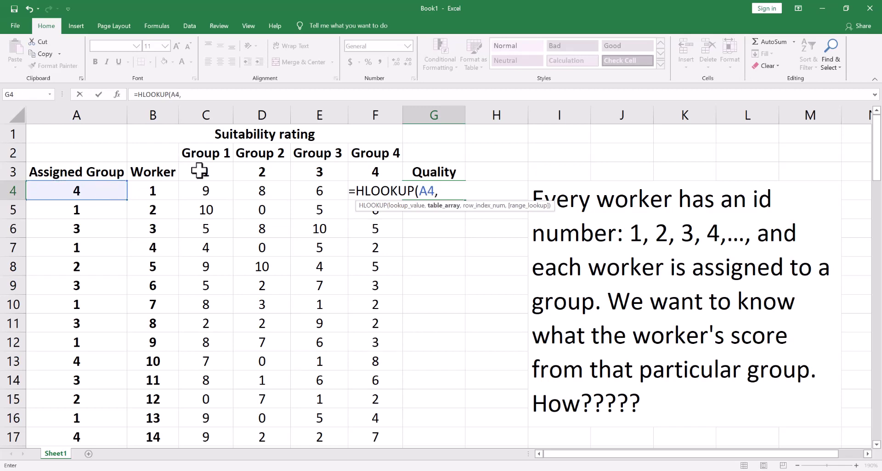
mouse_move(200, 170)
mouse_down()
mouse_move(363, 266)
mouse_move(362, 462)
mouse_up()
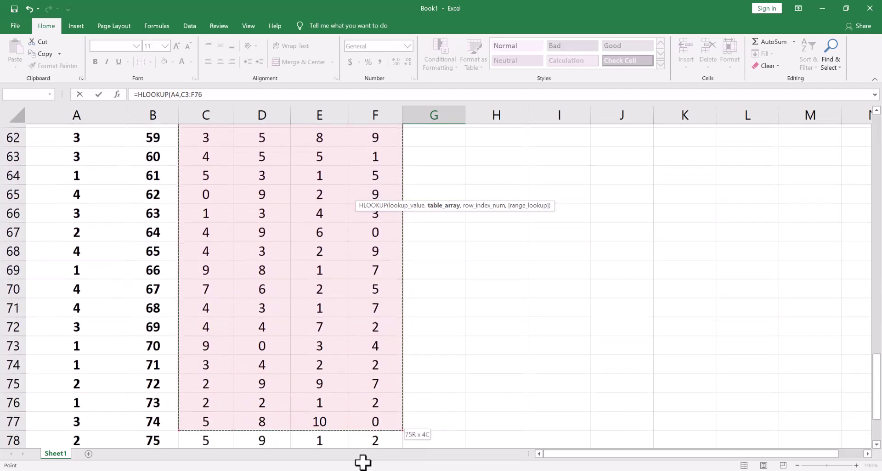
drag(363, 462, 360, 403)
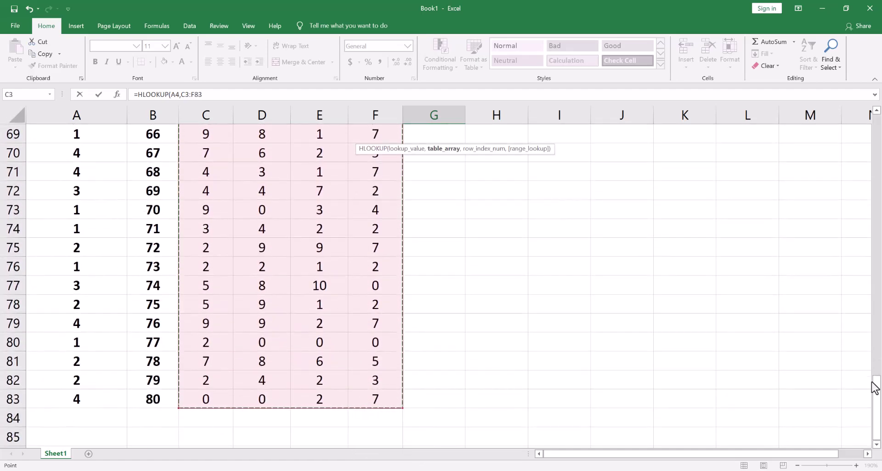
drag(875, 387, 875, 123)
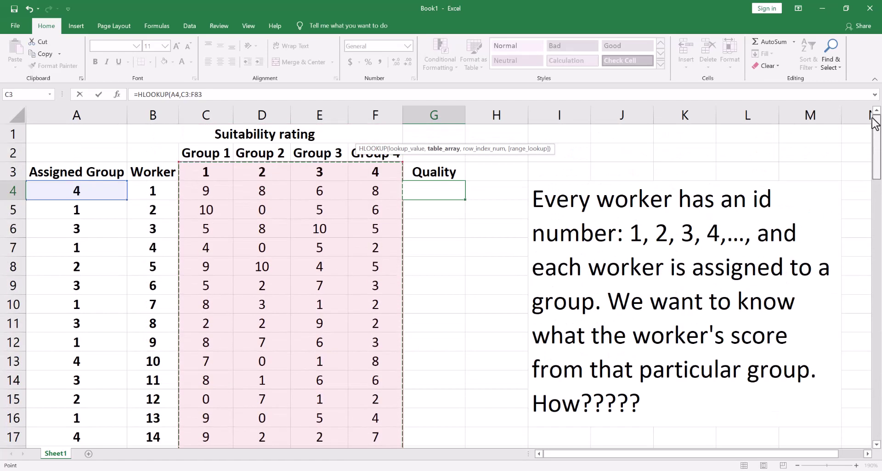
text(,)
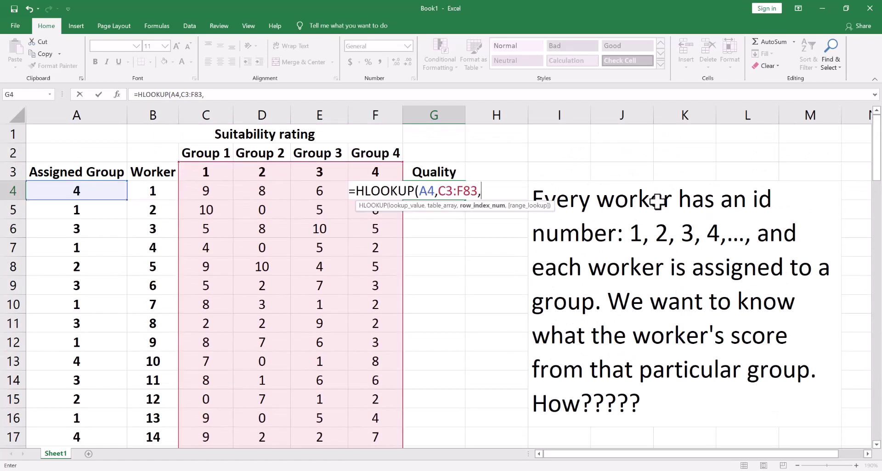
click(156, 191)
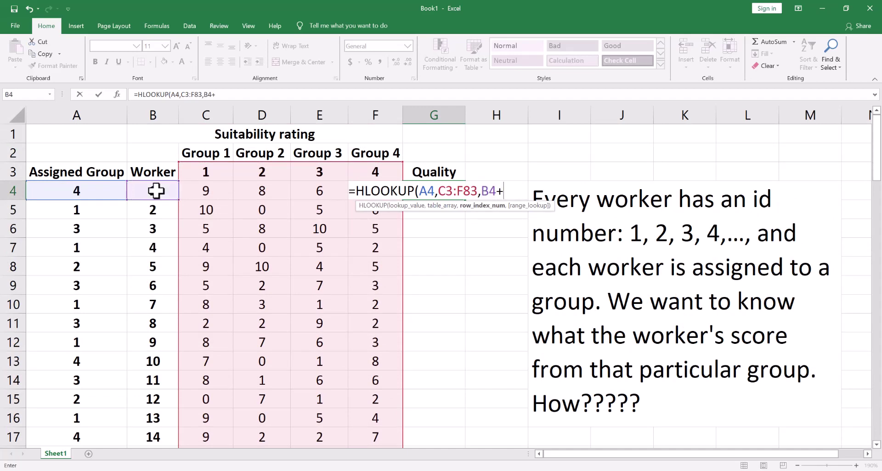
text())
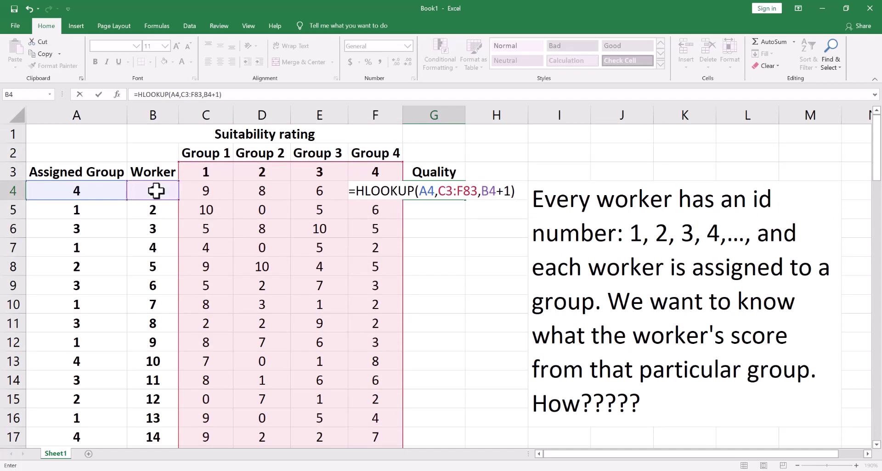
key(Return)
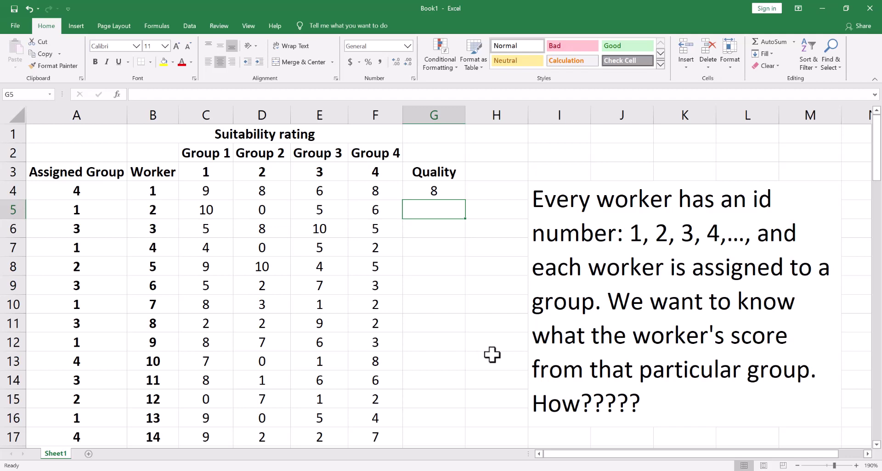
click(587, 315)
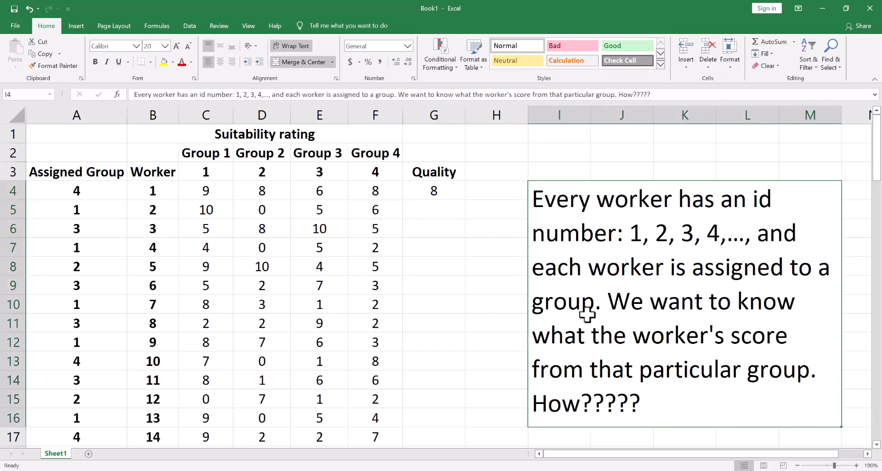
Step: Rewrite the I4 note: worker #1 is assigned to group 4, whose score is 8
text(This means )
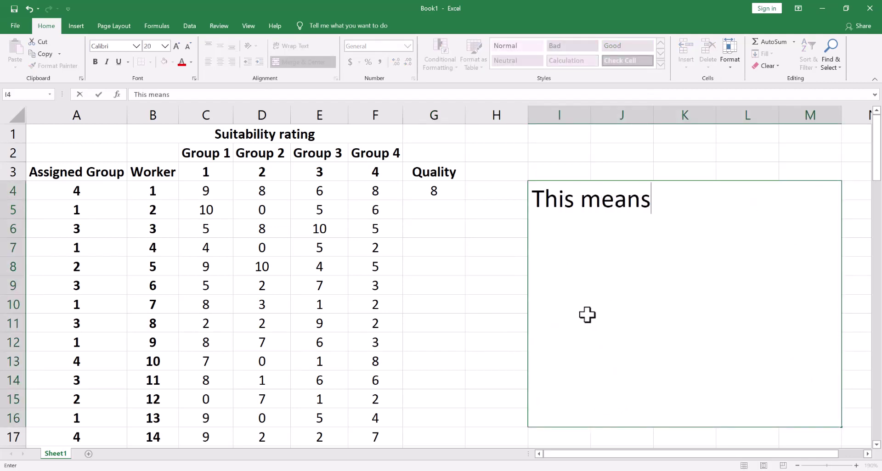
text(worker )
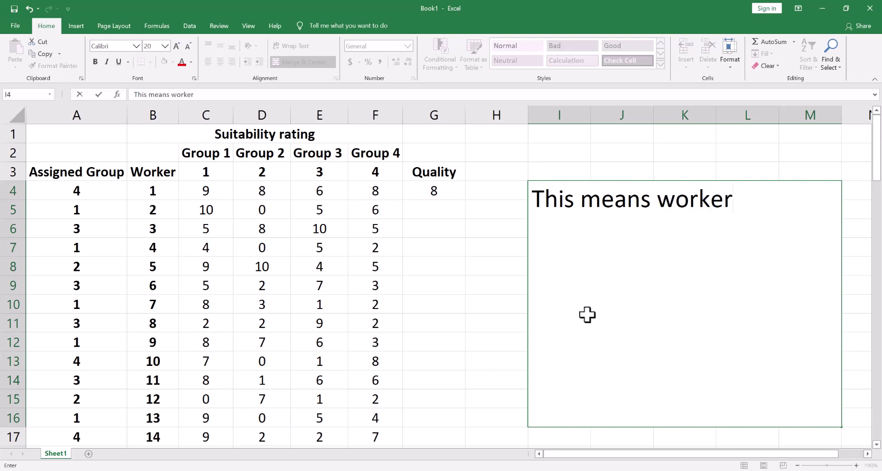
text(#1 )
text(is assigned t)
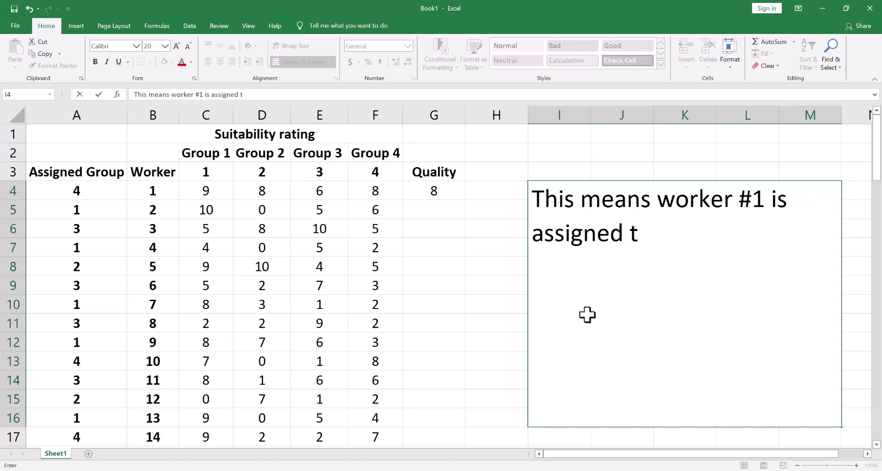
text(o group )
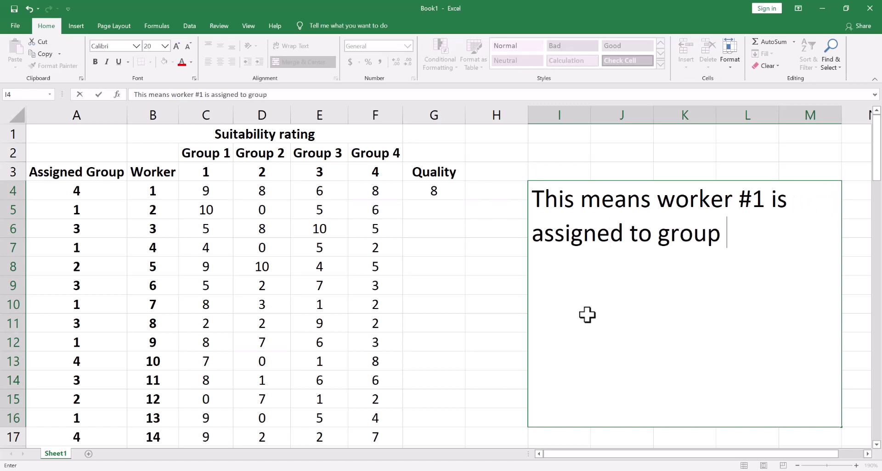
text(4, and)
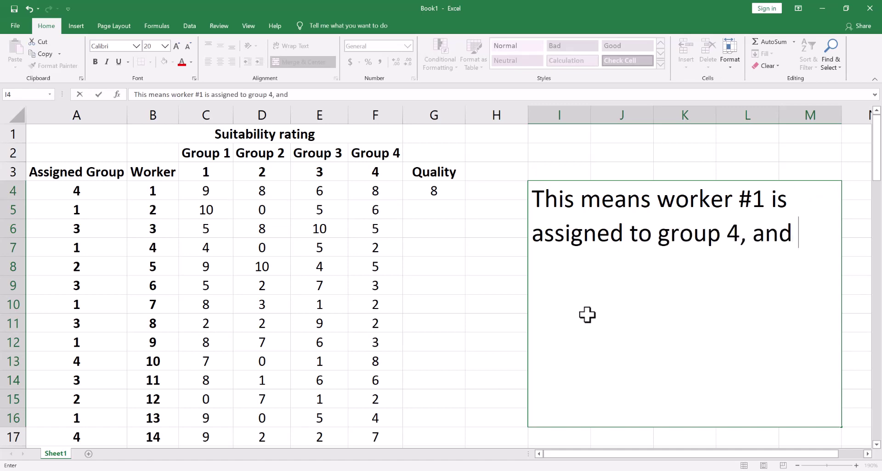
text( the score )
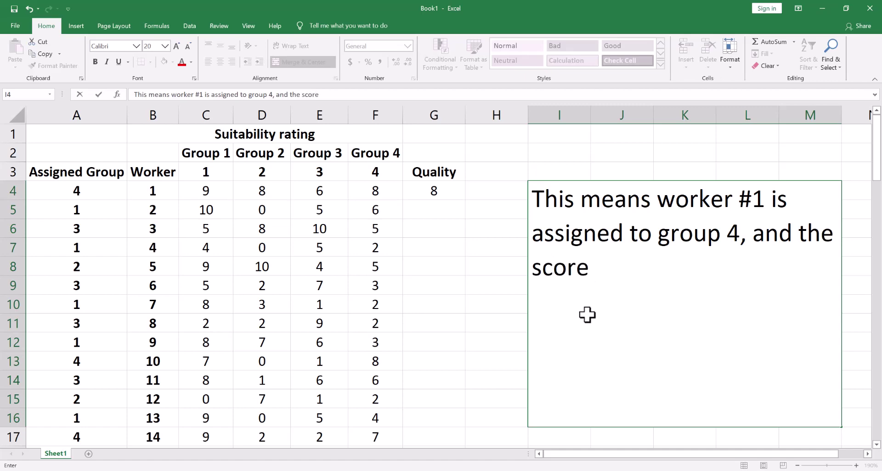
text(from gro)
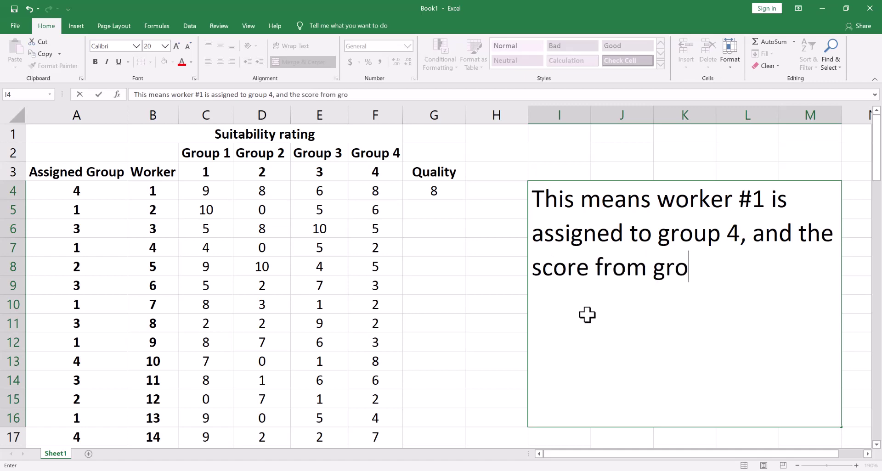
text(up 4 t)
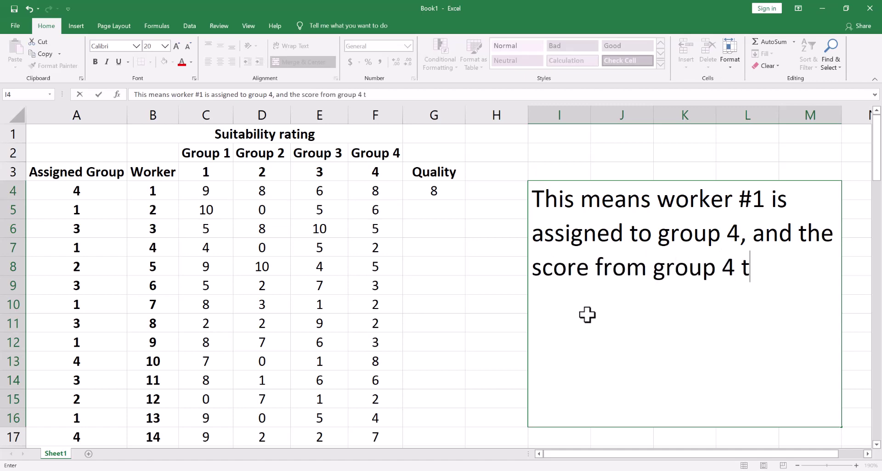
text(urns out to be )
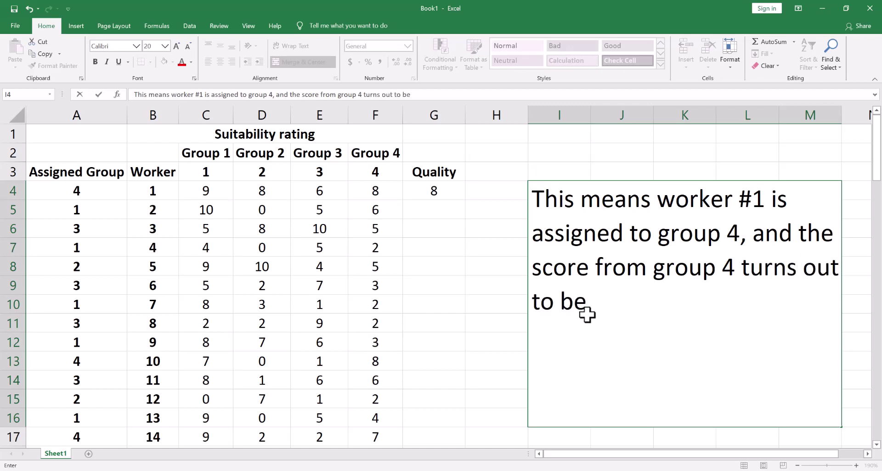
text(8.)
click(430, 262)
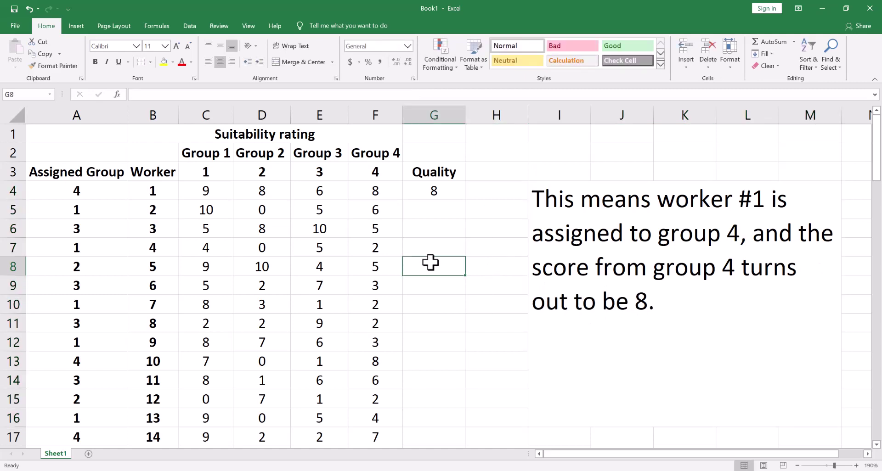
click(367, 193)
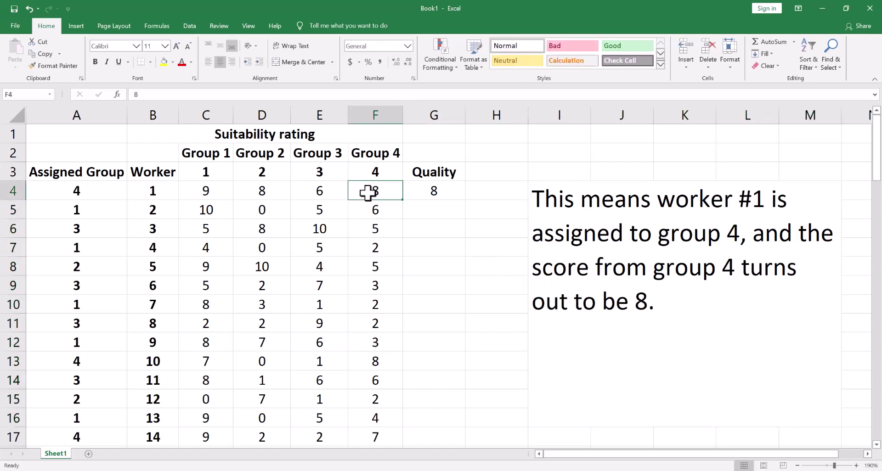
Step: Append 'we can change the group number' to the I4 note
click(599, 345)
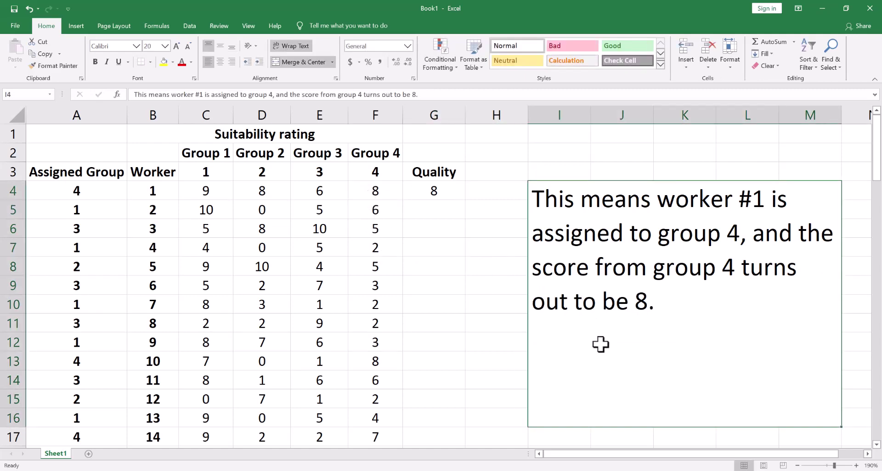
double_click(600, 344)
text(we c)
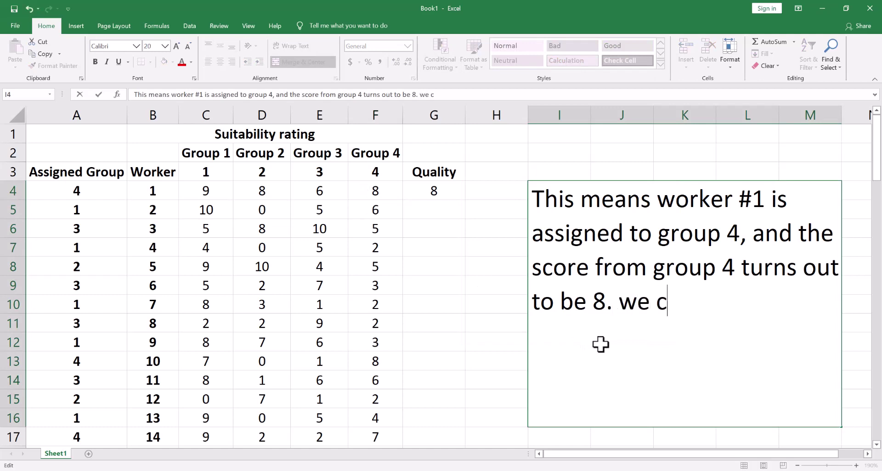
text(an change the)
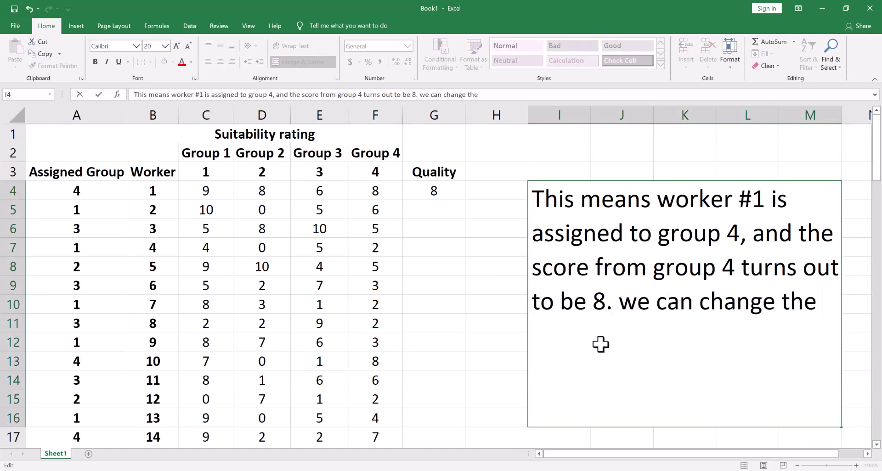
text( group numner)
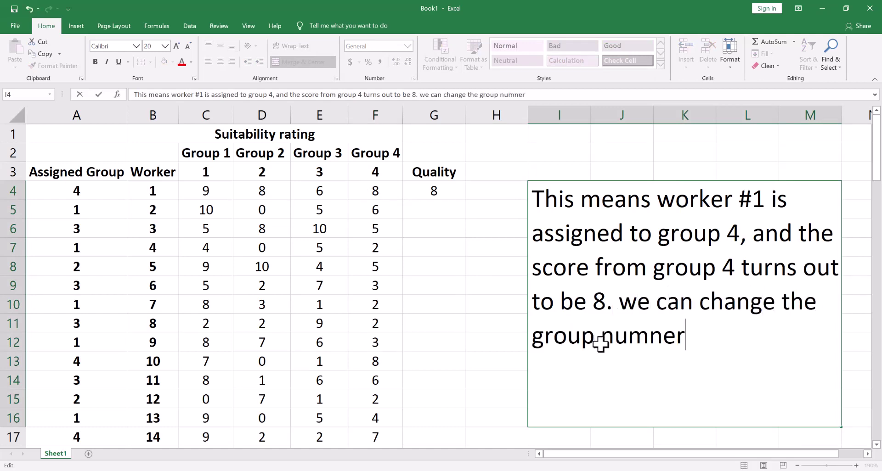
key(BackSpace)
key(BackSpace)
text(ber)
key(Return)
Step: Try group values 1 and 3 in A4, then restore it to 4
click(92, 195)
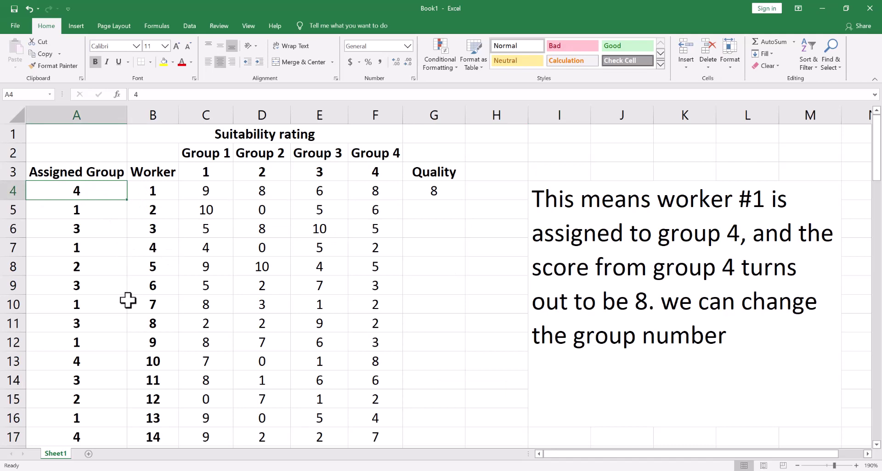
text(1)
key(Return)
key(Up)
text(3)
key(Return)
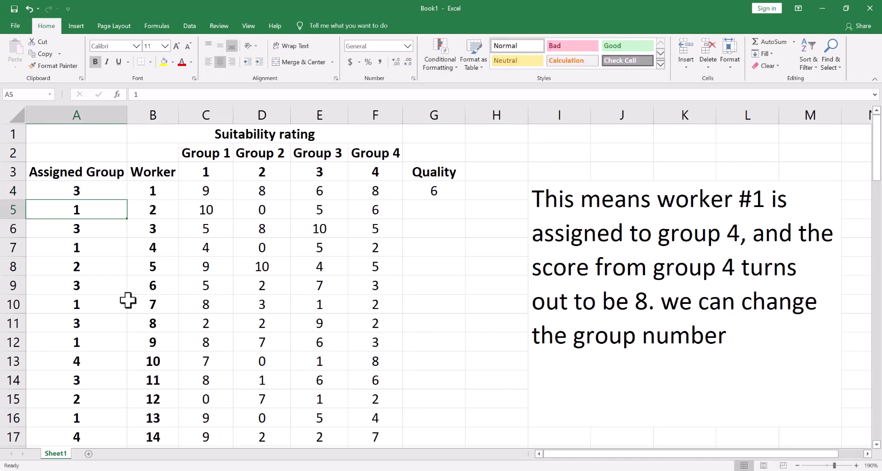
key(Up)
text(4)
key(Return)
Step: Fill the G4 HLOOKUP formula down the Quality column
click(439, 193)
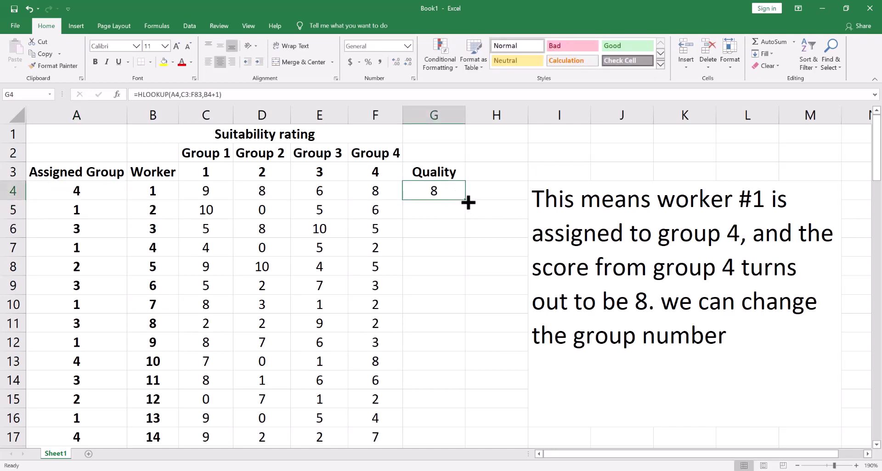
key(ctrl+shift+Down)
double_click(468, 202)
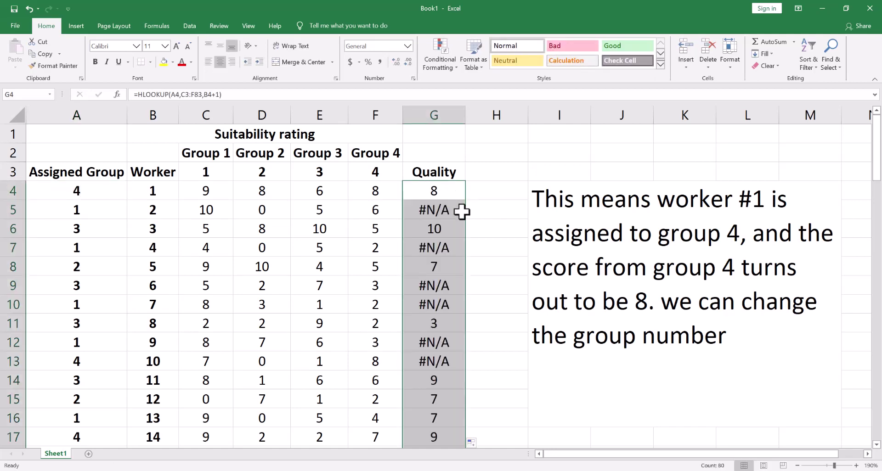
Step: Write in I4 that the errors occur because no dollar signs fixed the table value
click(602, 320)
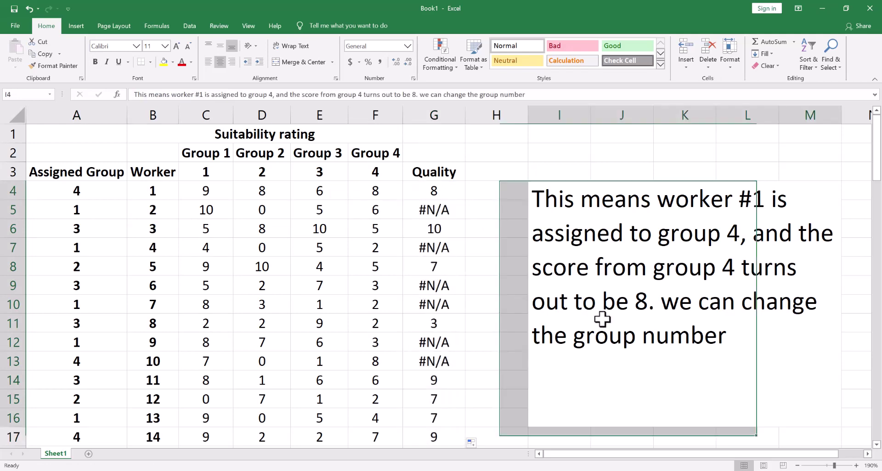
text(this ha)
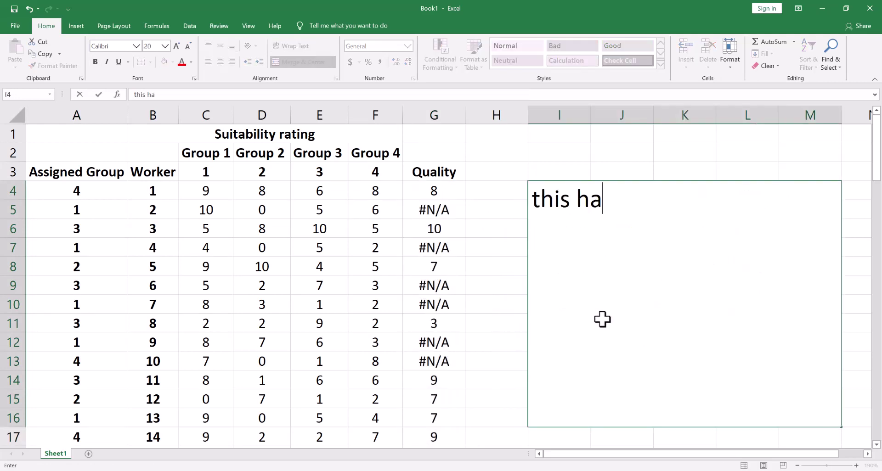
text(ppens because )
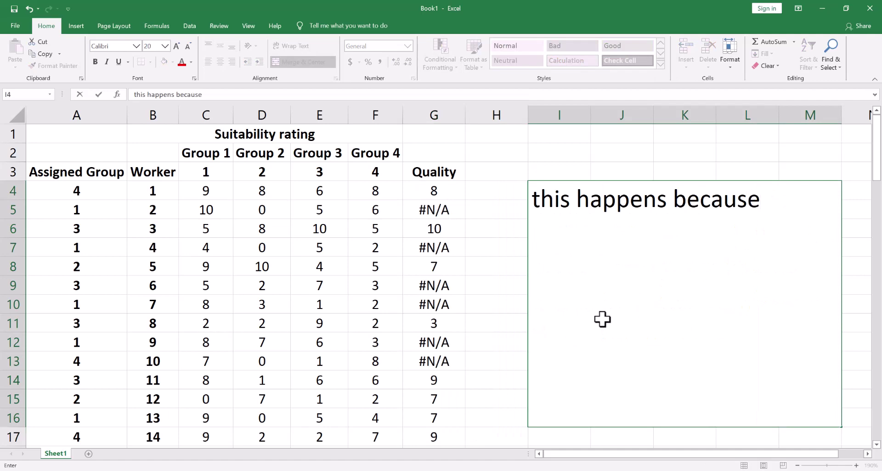
text(no dolla)
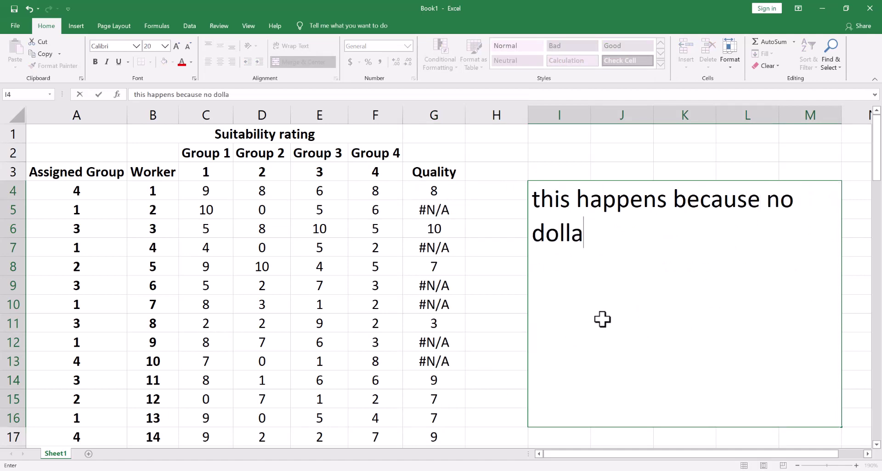
text(r signs )
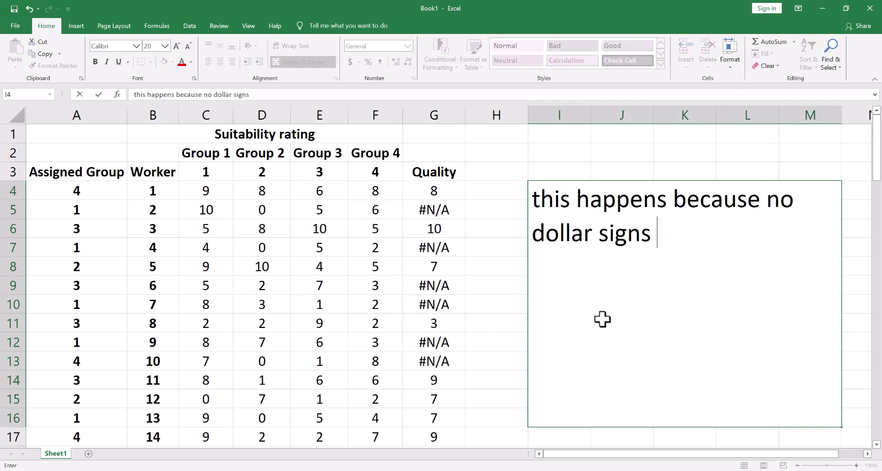
text(were placed)
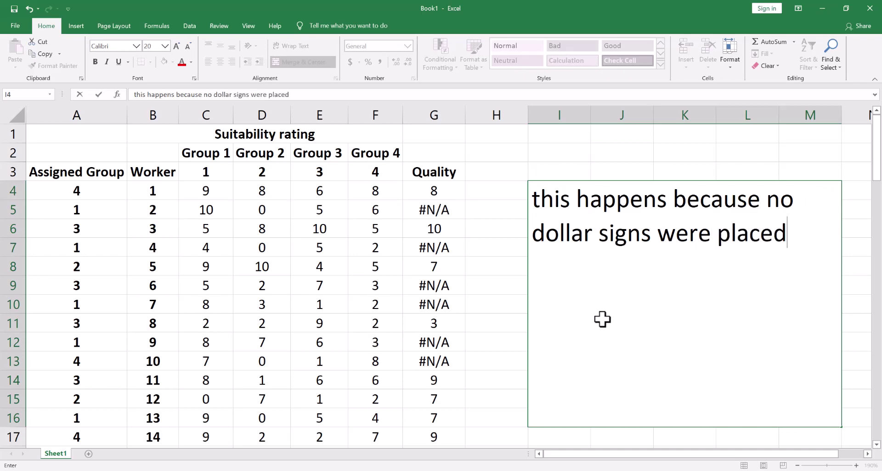
text( on the tabl)
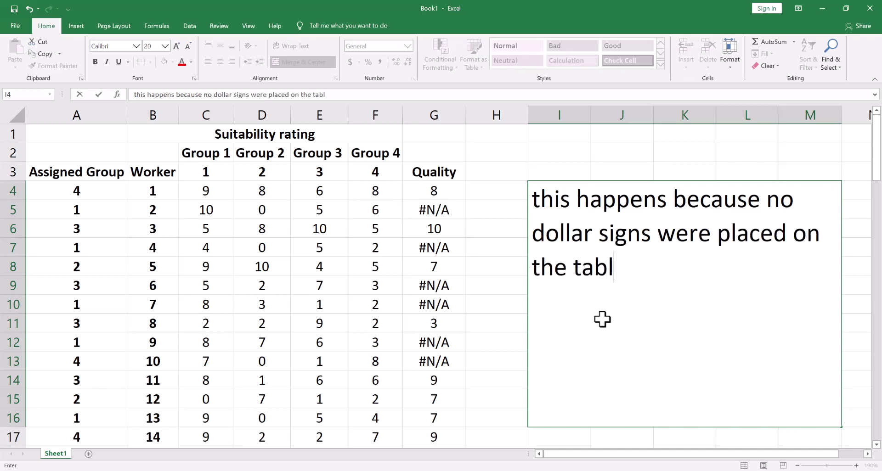
text(e value to )
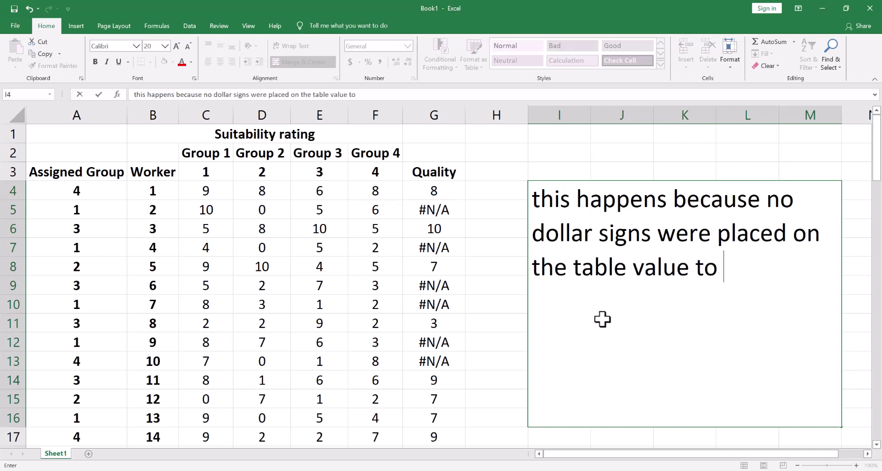
text(keep)
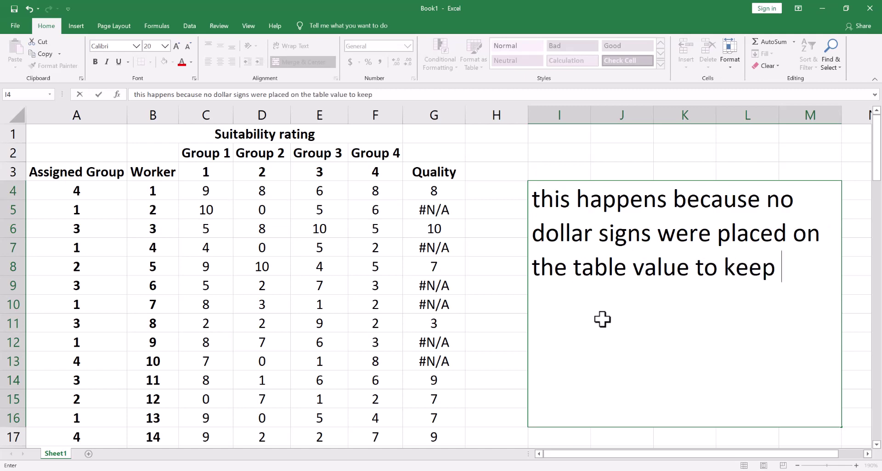
text( it fixed.)
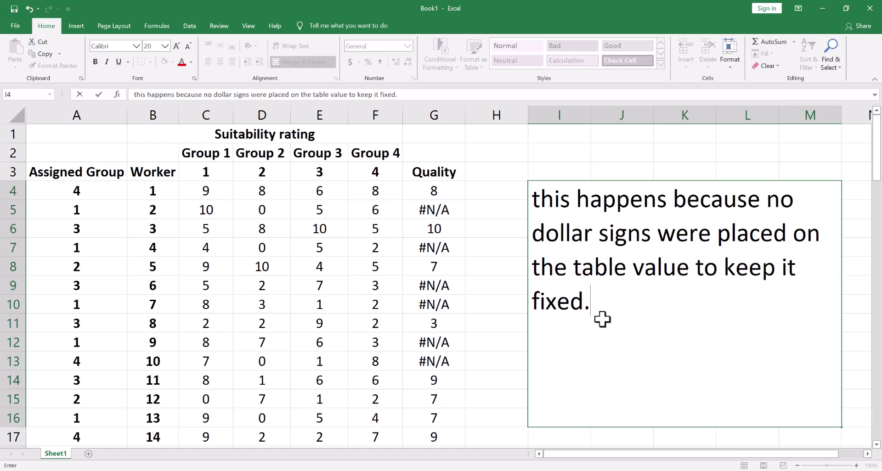
key(Return)
Step: Clear the incorrect copied results from G5 downward
click(453, 211)
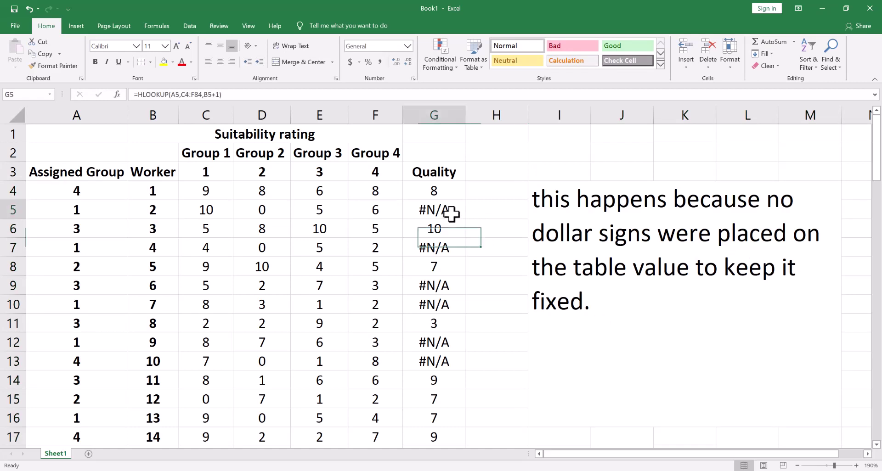
key(ctrl+shift+Down)
key(Delete)
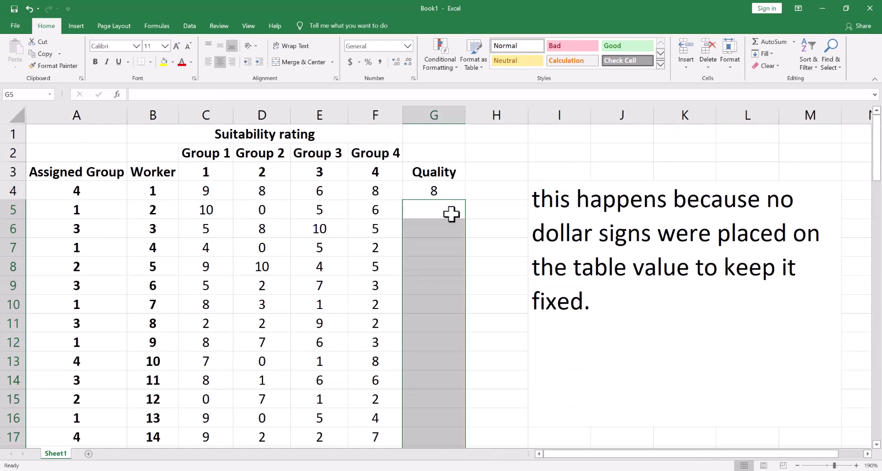
Step: Make G4's table range absolute ($C$3:$F$83) and refill the Quality column
key(Up)
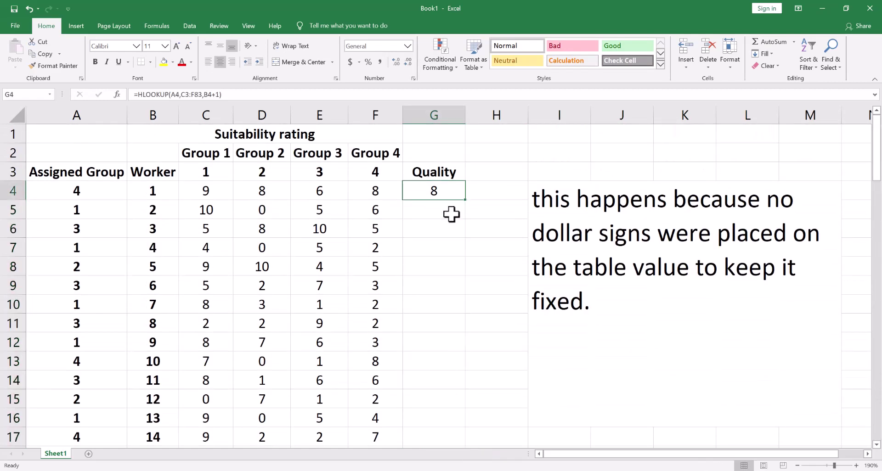
key(F2)
key(Left)
key(Left)
key(Left)
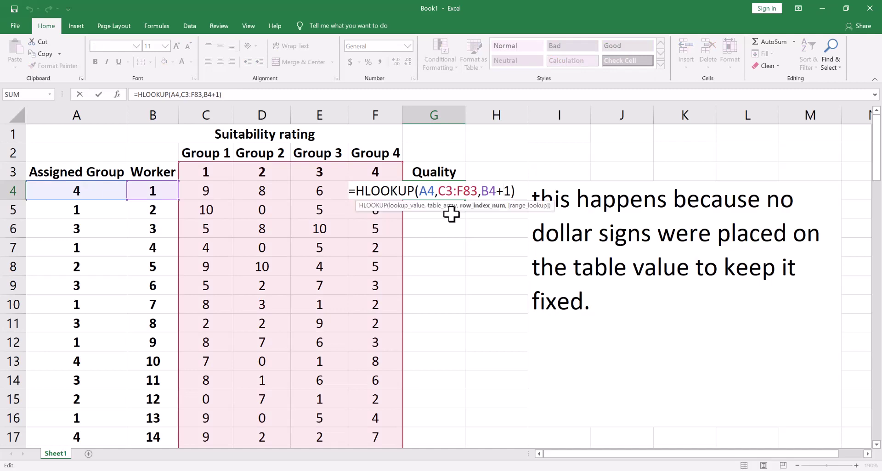
key(Left)
key(Left)
key(F4)
key(Left)
key(Left)
key(F4)
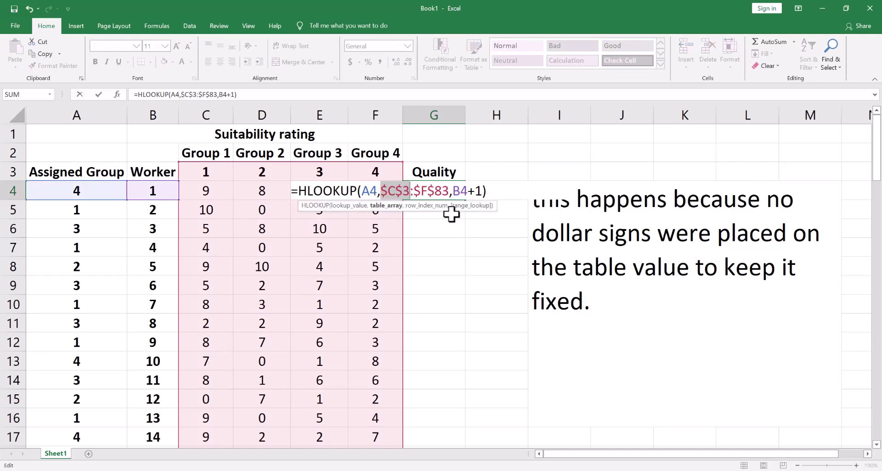
key(Return)
click(450, 192)
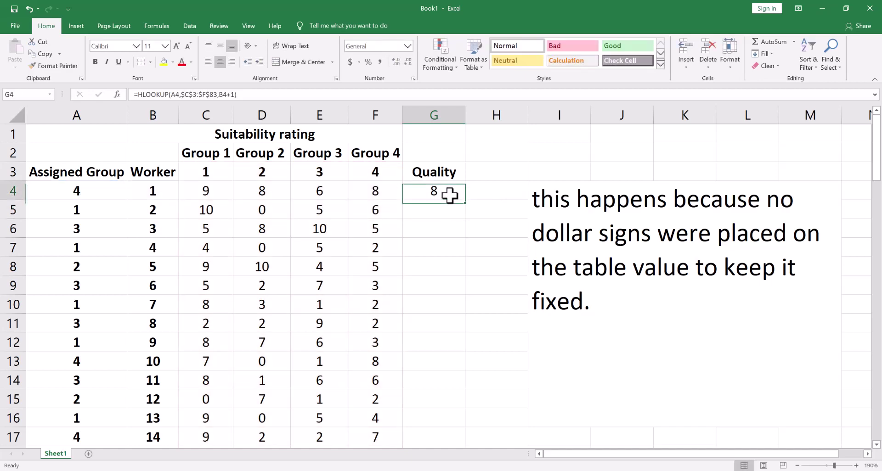
double_click(466, 201)
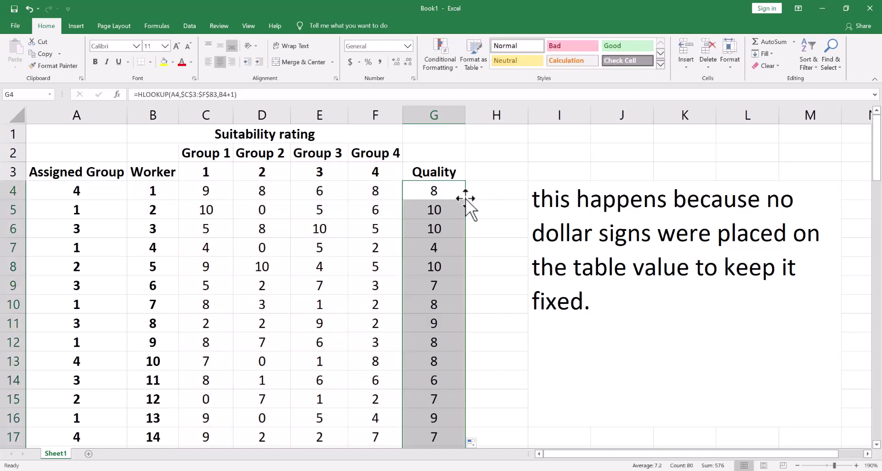
Step: Overwrite the I4 note so it reads 'now everything looks correct.'
click(456, 246)
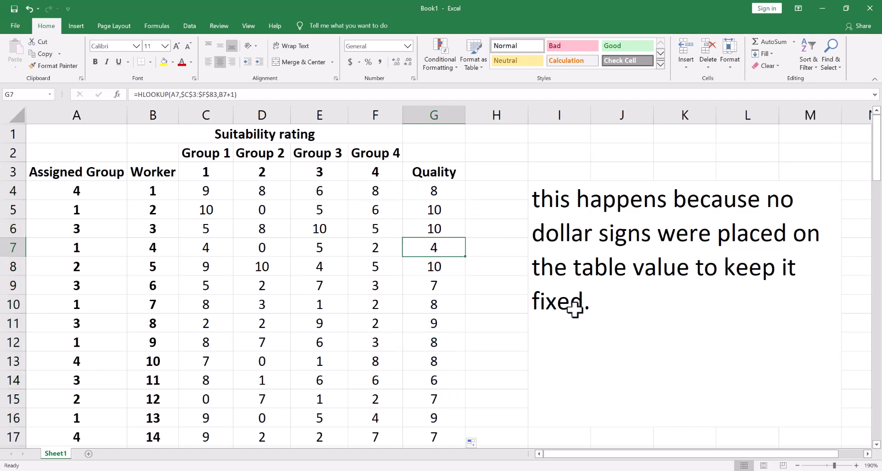
click(582, 311)
text(now ev)
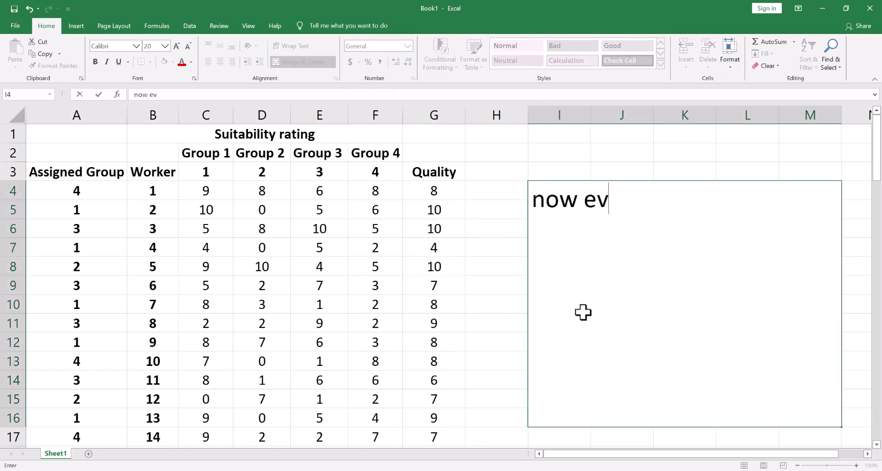
text(erything)
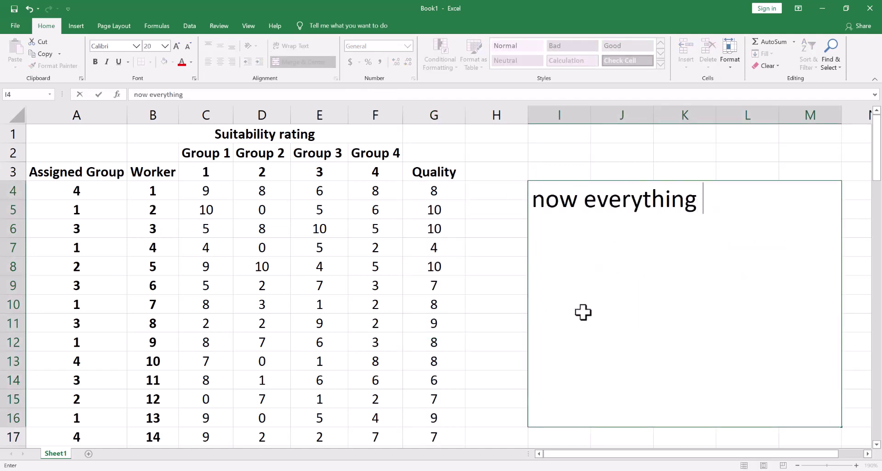
text( looks corr)
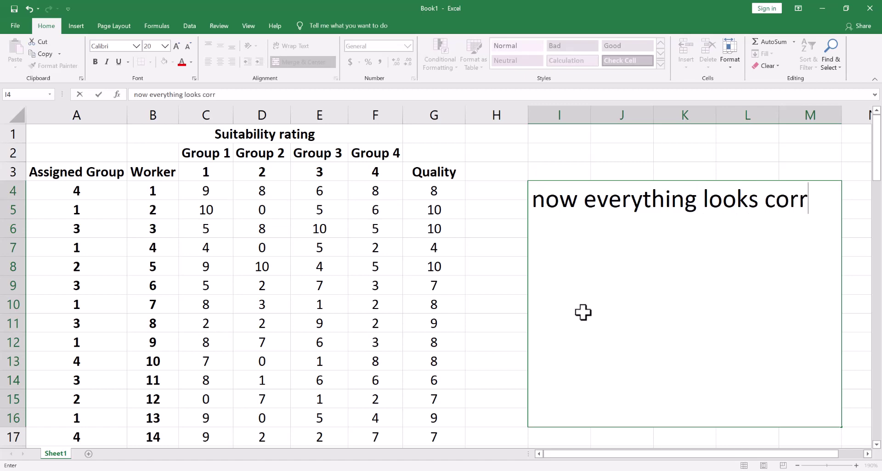
text(ect.)
key(Return)
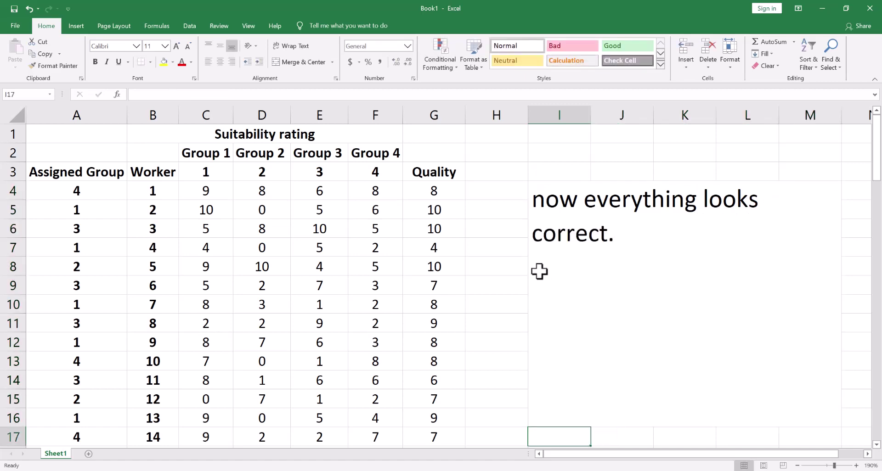
click(488, 191)
Step: Enter =FORMULATEXT(G4) in H4, widen column H, and fill it down the sheet
text(=)
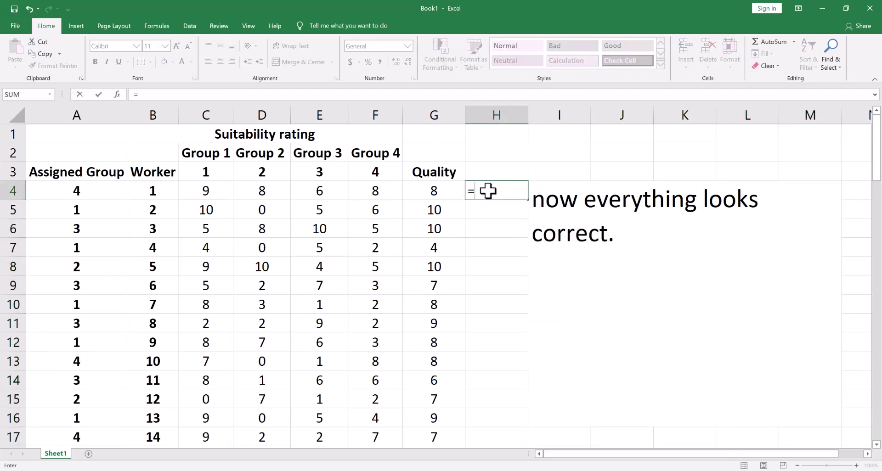
text(f)
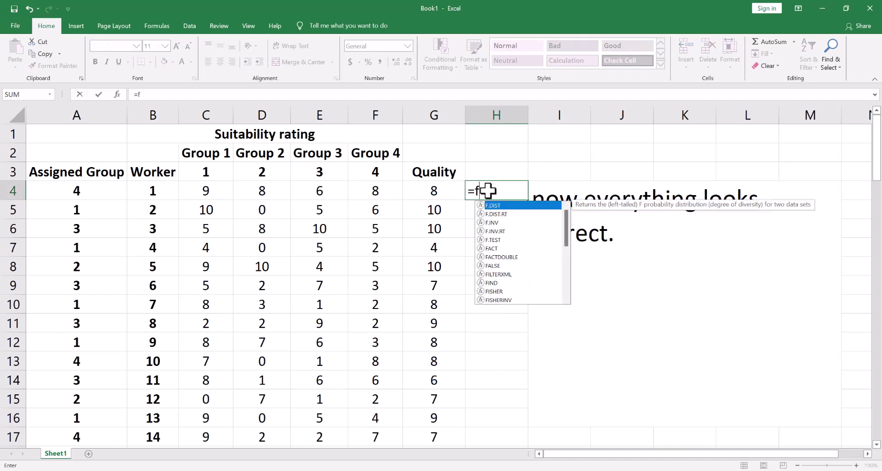
text(orm)
key(Tab)
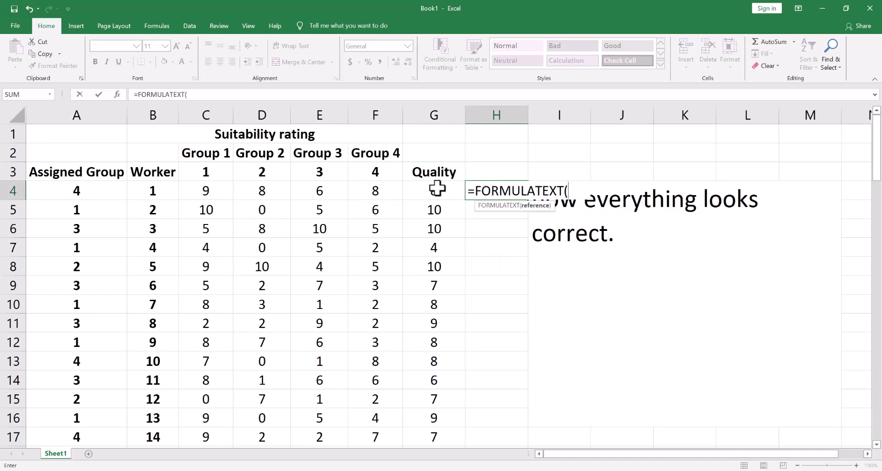
click(437, 189)
key(Return)
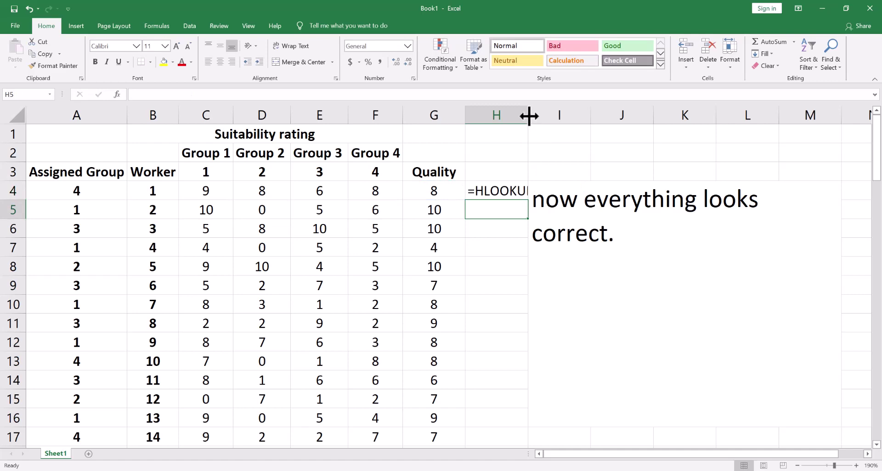
drag(528, 114, 703, 128)
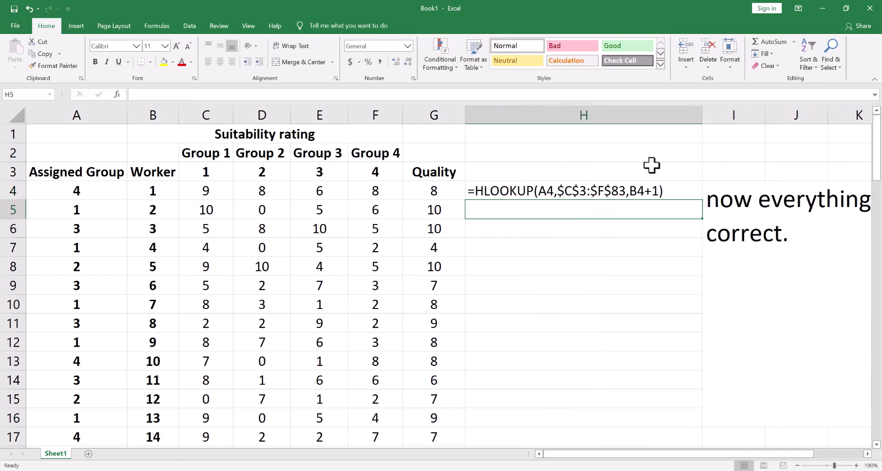
click(642, 189)
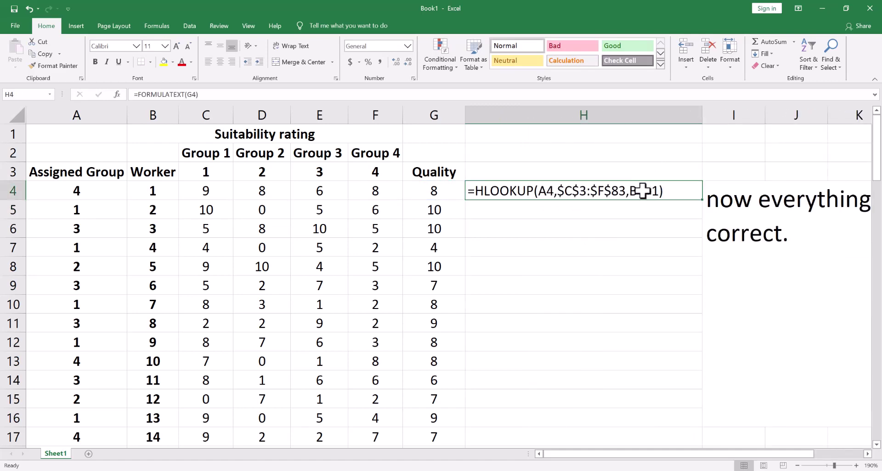
double_click(701, 199)
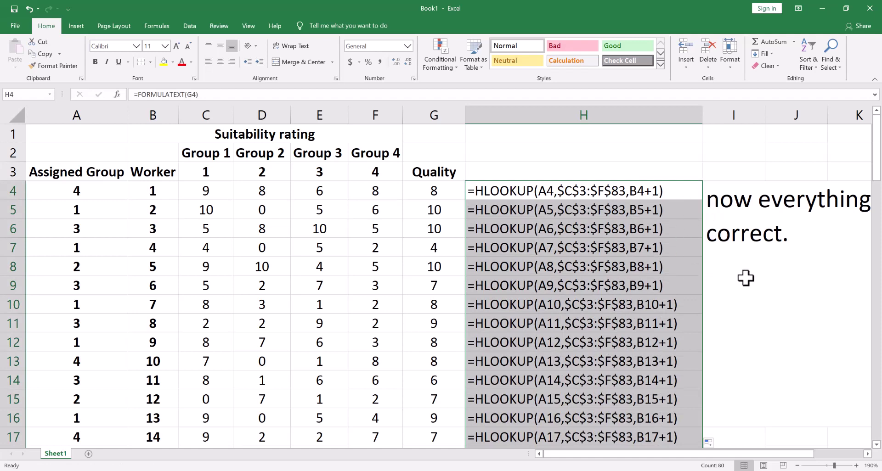